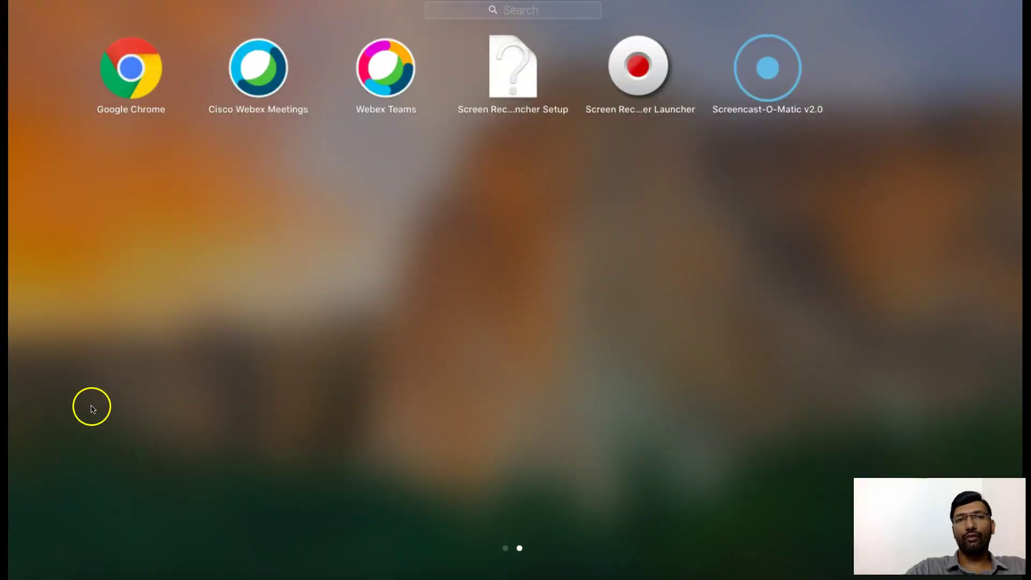
Launch Chrome and go to drive.google.com.
left_click(136, 76)
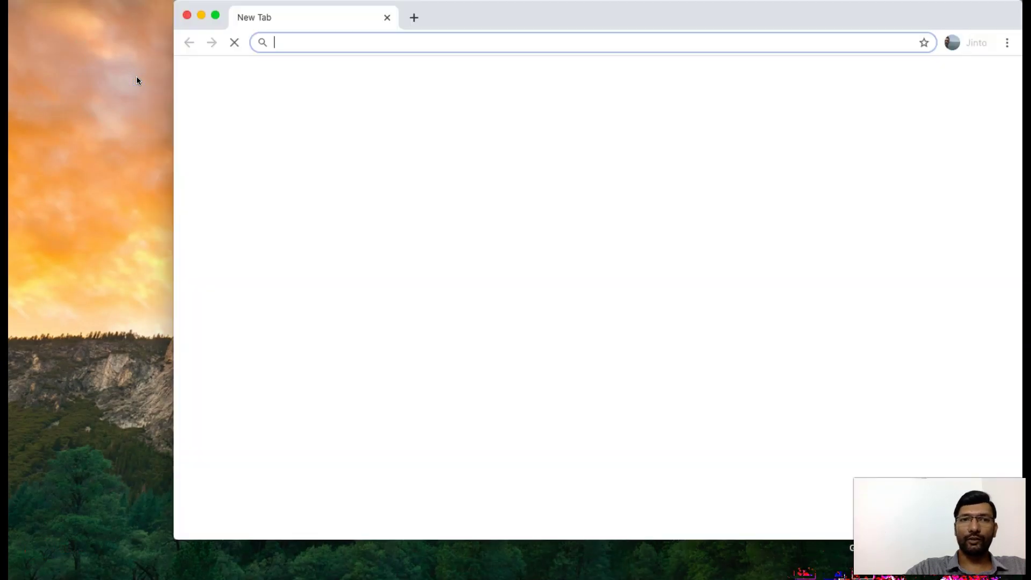
type("drive.google")
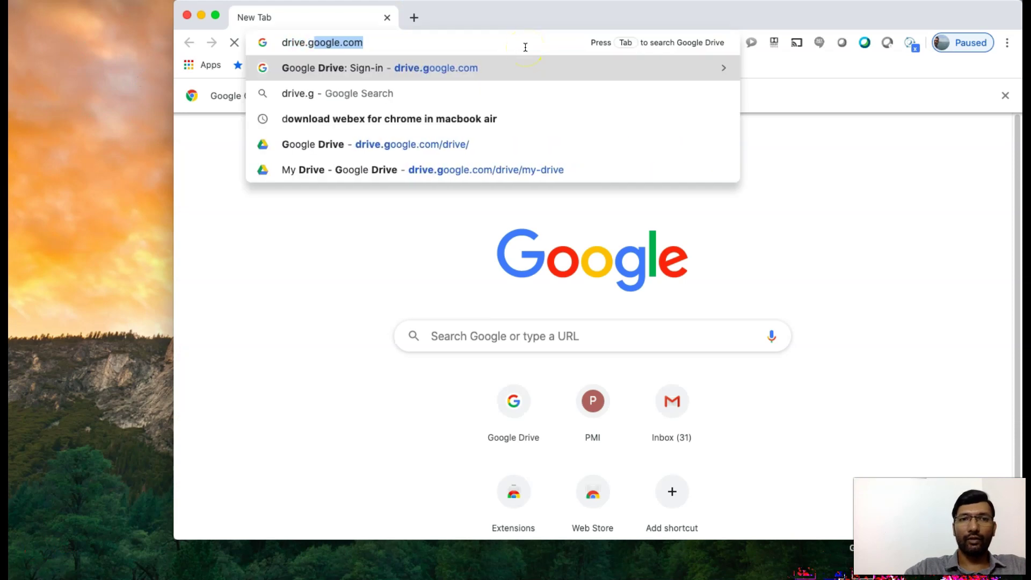
type(".com")
key("Return")
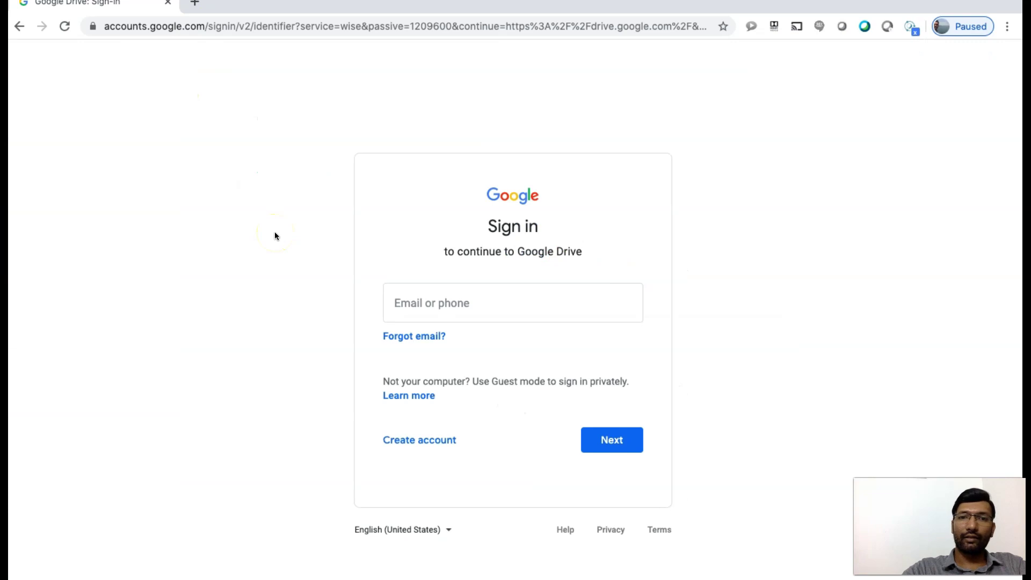
Enter the account e-mail and password, and let the browser save the password.
left_click(415, 310)
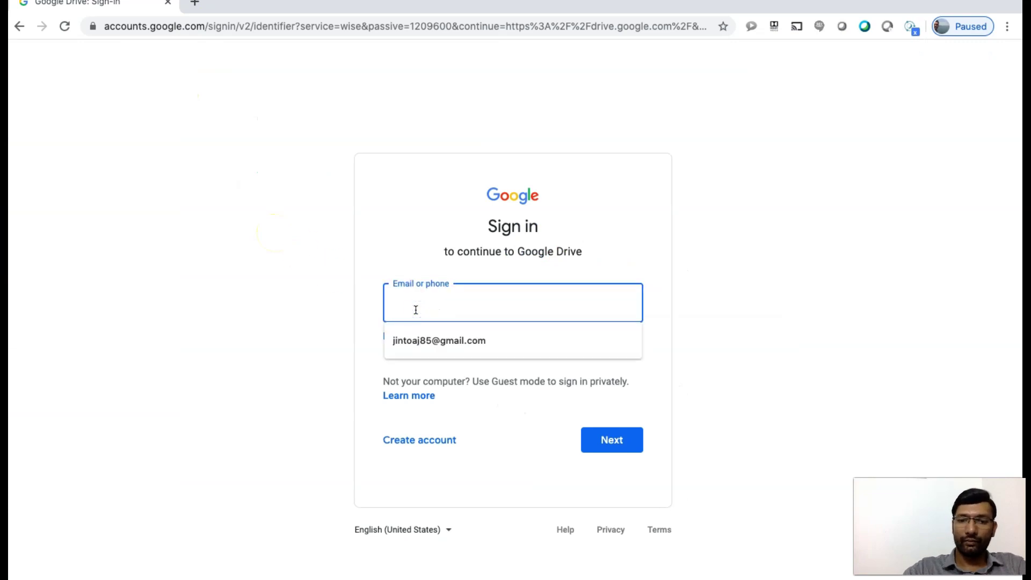
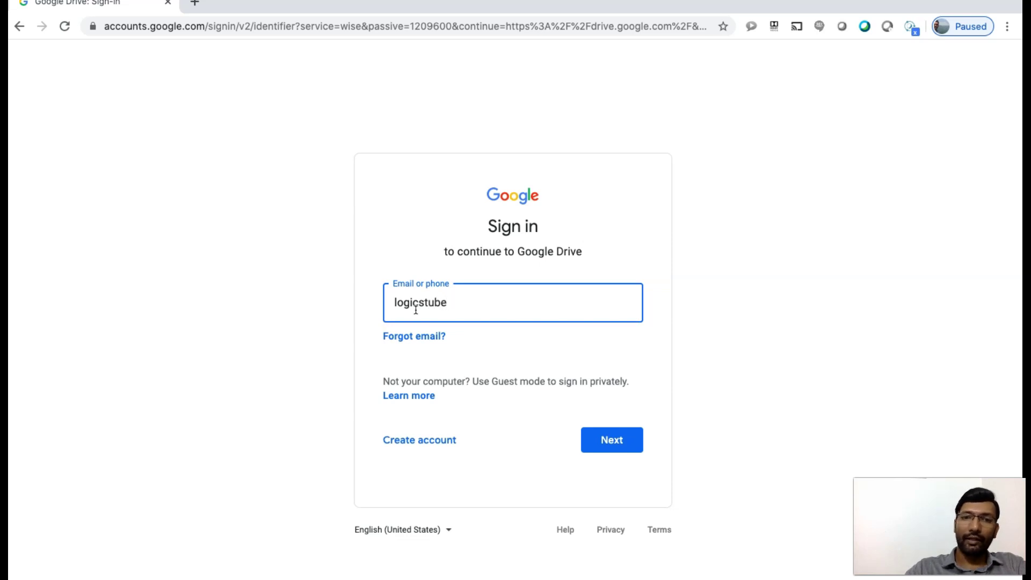
key("Return")
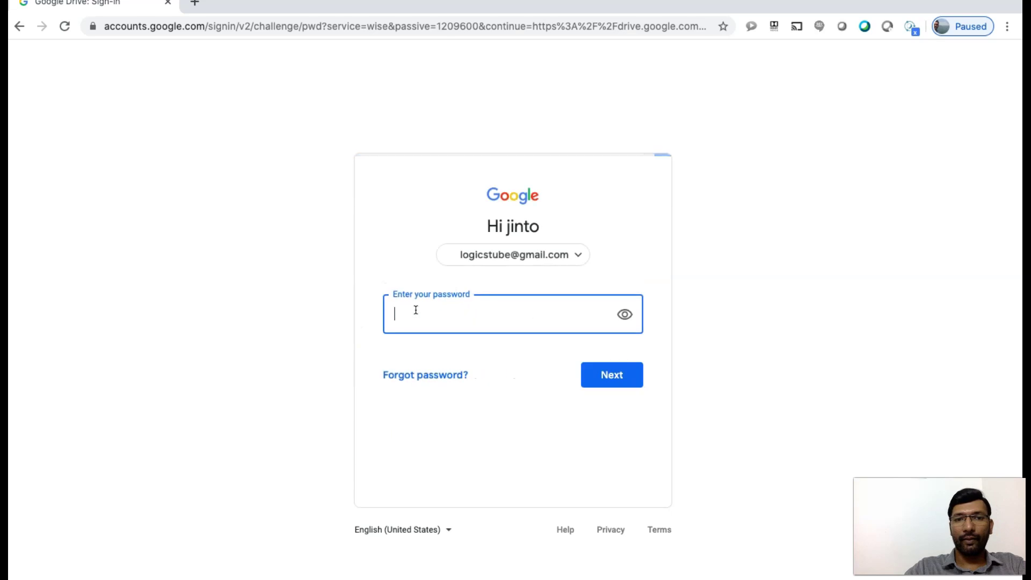
type("••••••")
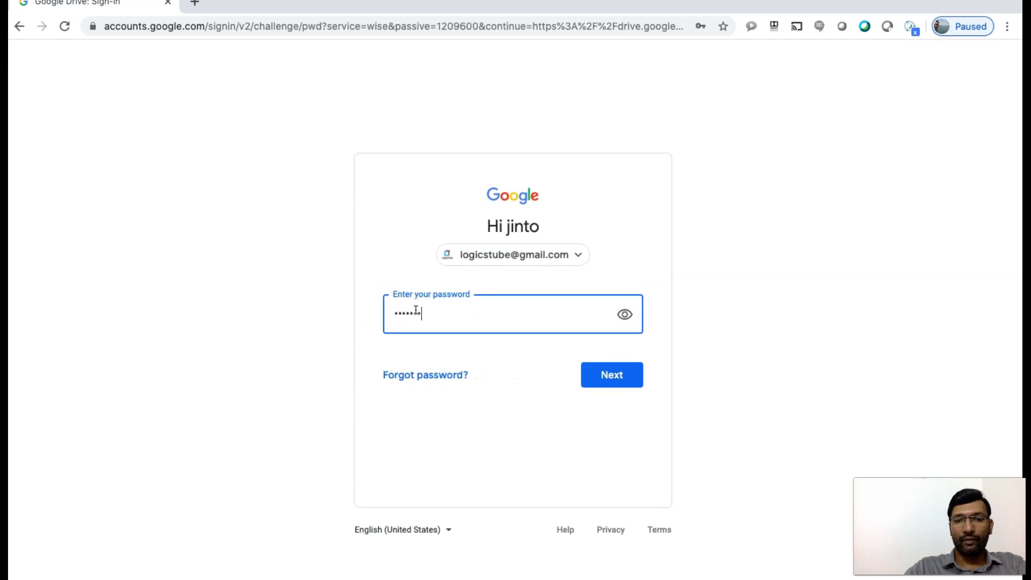
type("••••")
key("Return")
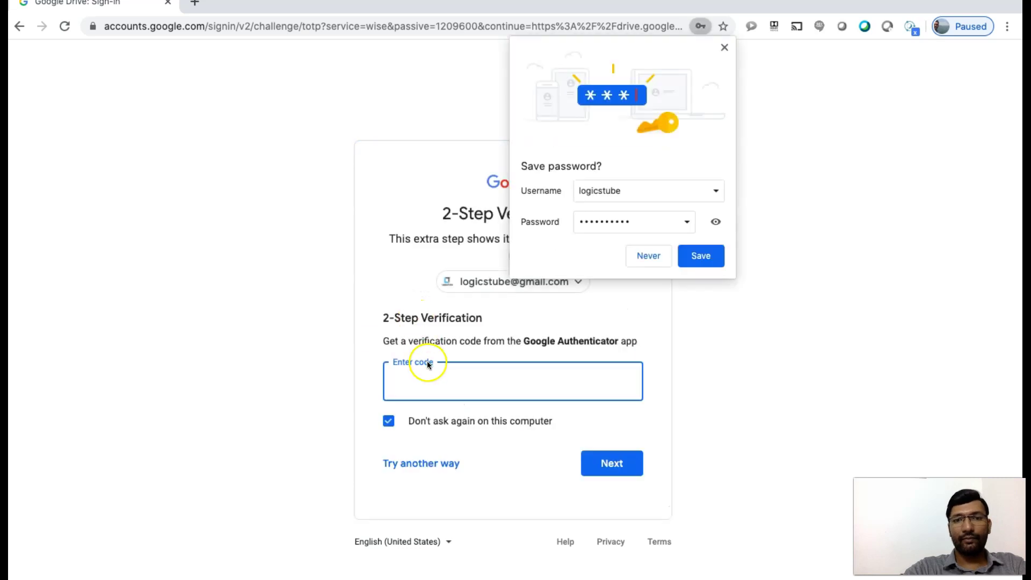
left_click(693, 256)
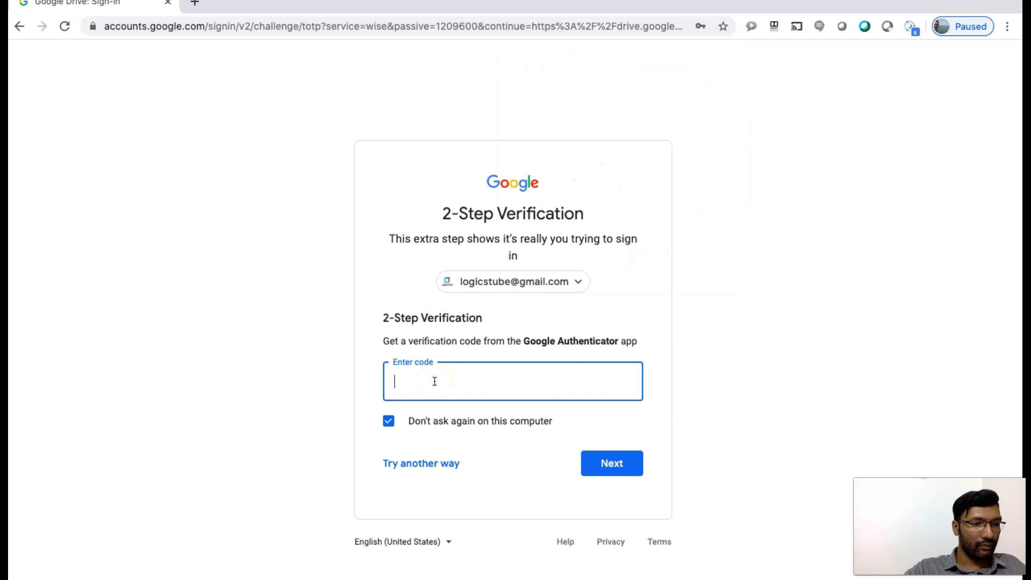
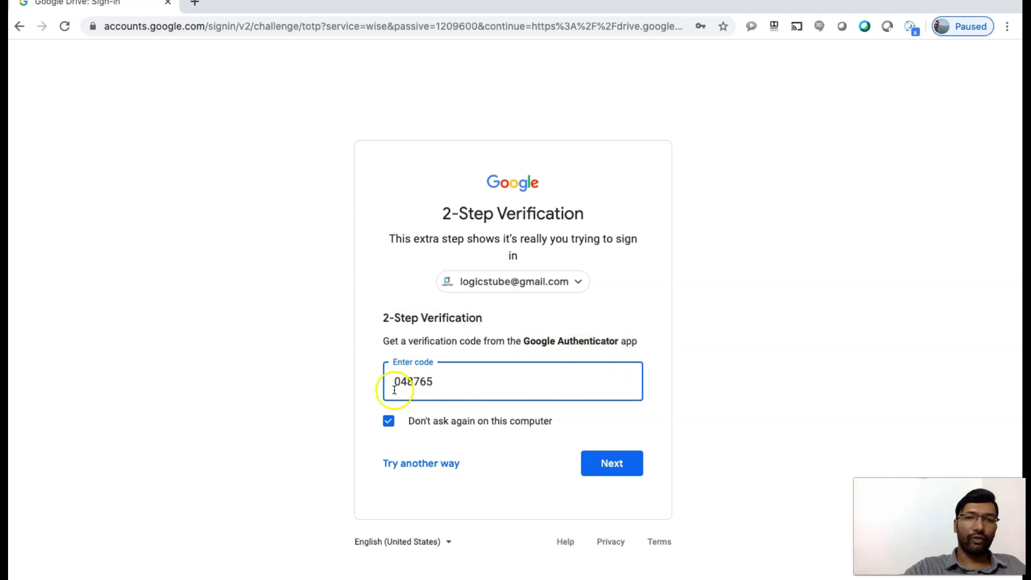
Enter the 2-Step verification code to finish signing in.
left_click(414, 392)
left_click(611, 463)
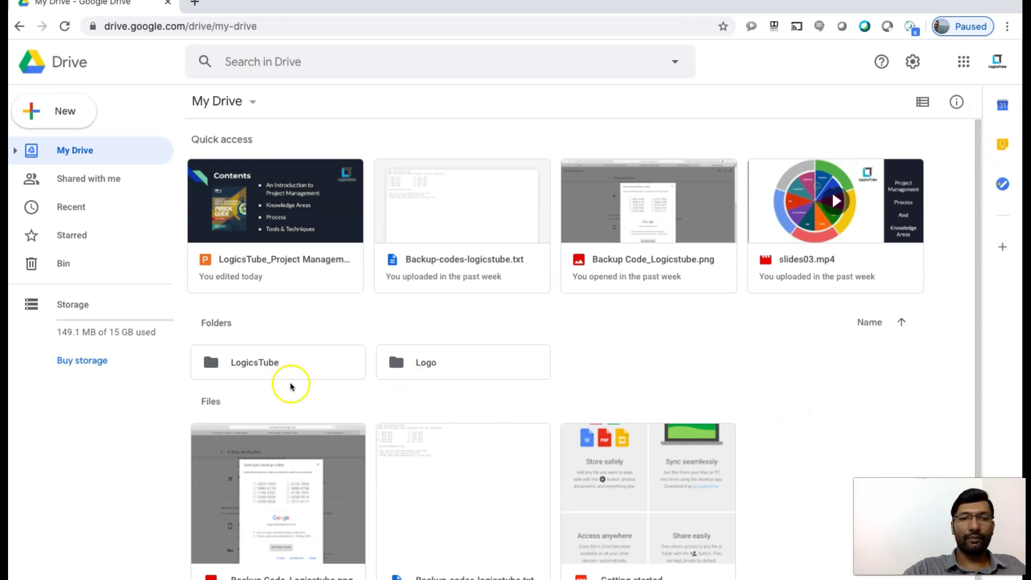
Create a new folder named 'Worksheets' inside the LogicsTube folder.
double_click(272, 365)
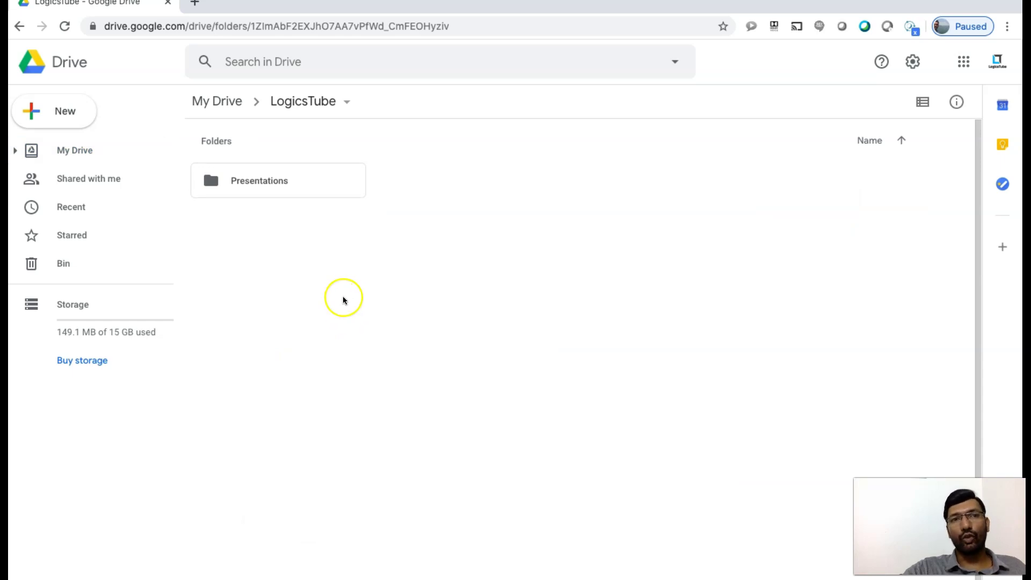
left_click(73, 112)
left_click(89, 118)
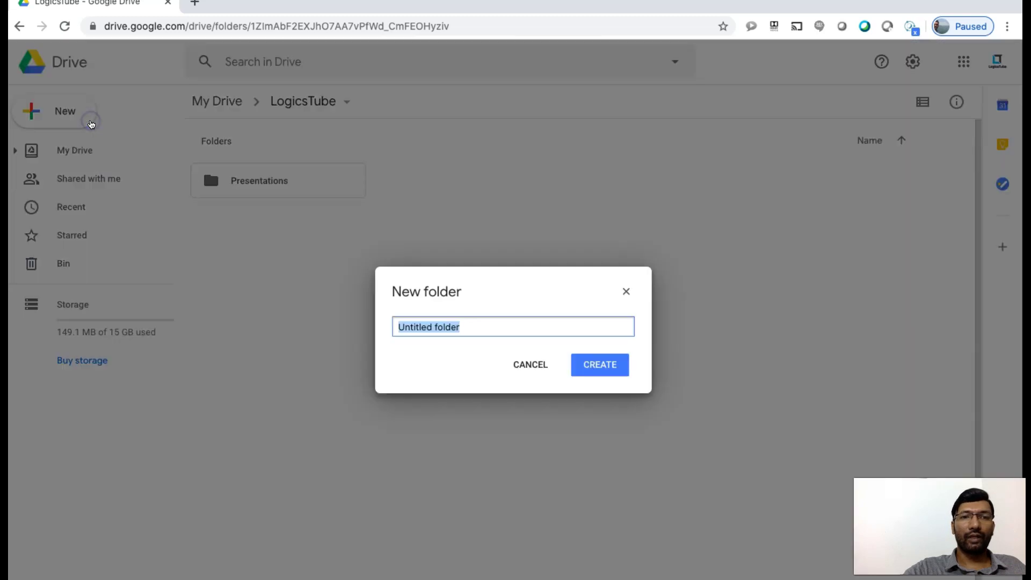
type("W")
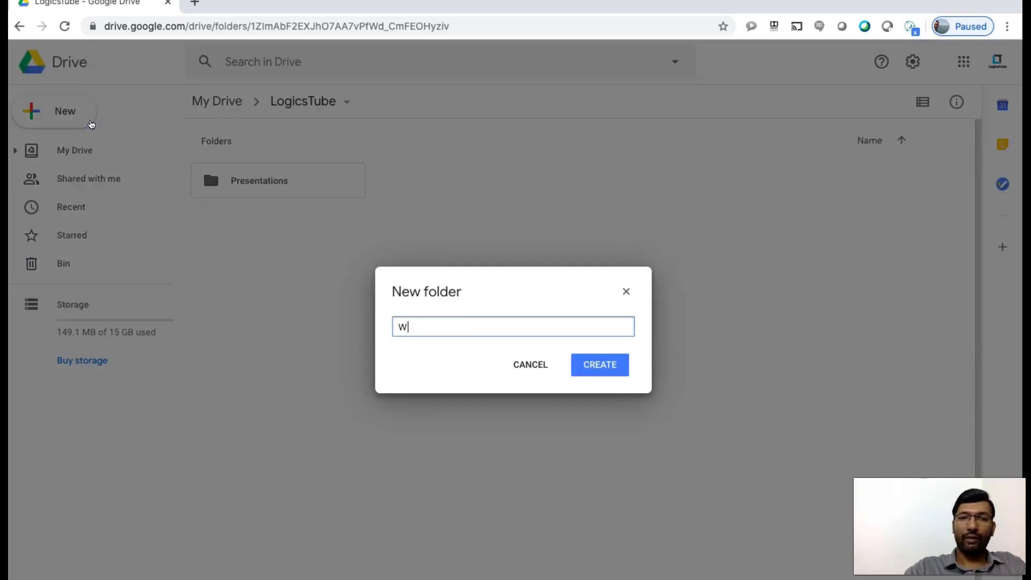
type("orksheets")
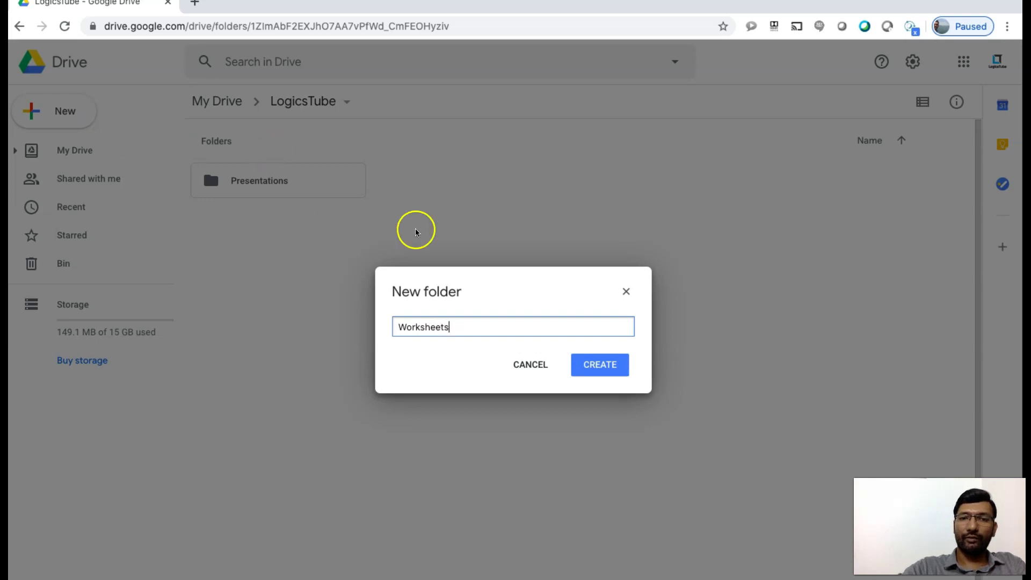
left_click(592, 364)
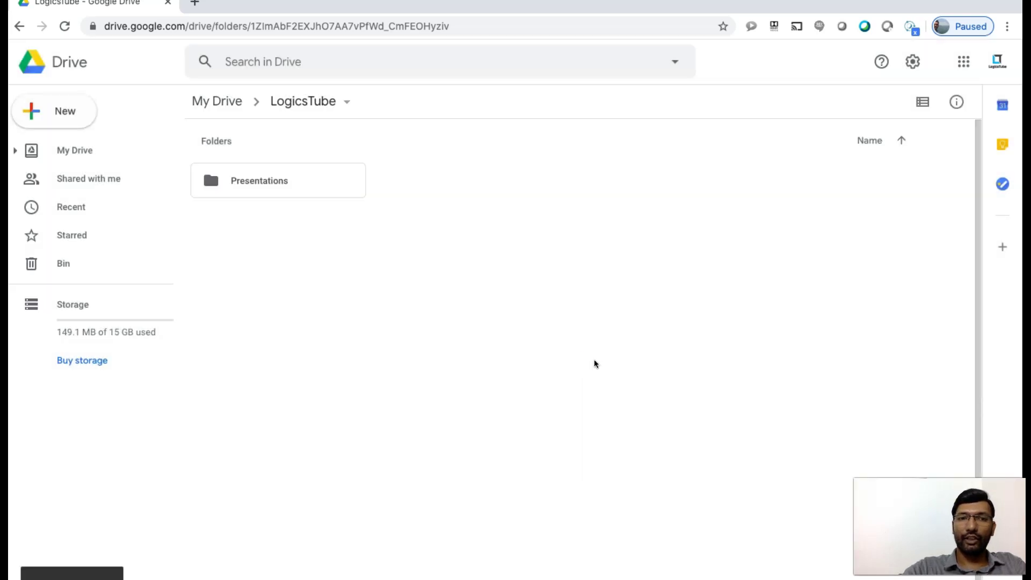
Inside the Worksheets folder, start a new Google Sheets spreadsheet from a template.
left_click(451, 185)
double_click(451, 185)
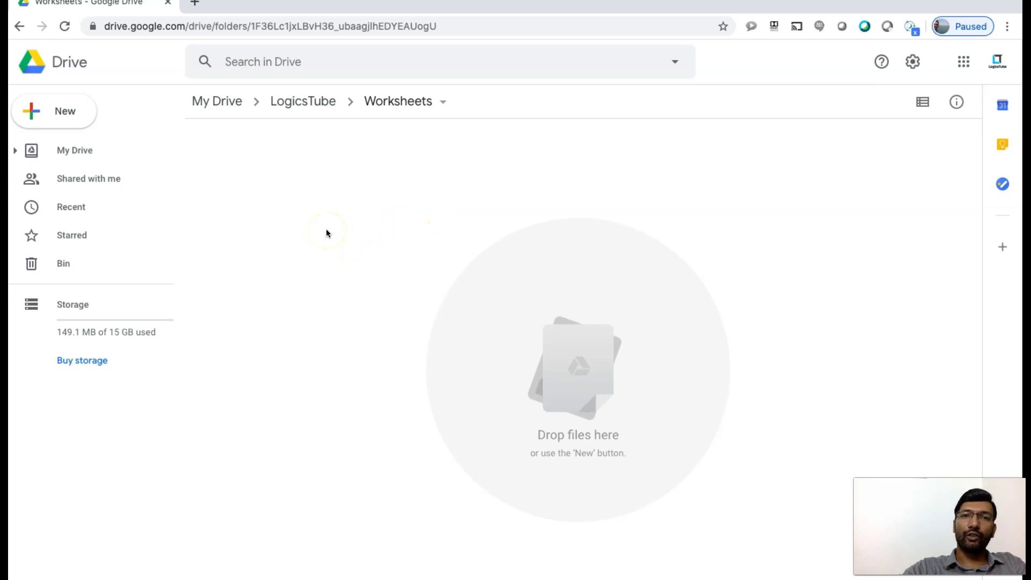
right_click(327, 232)
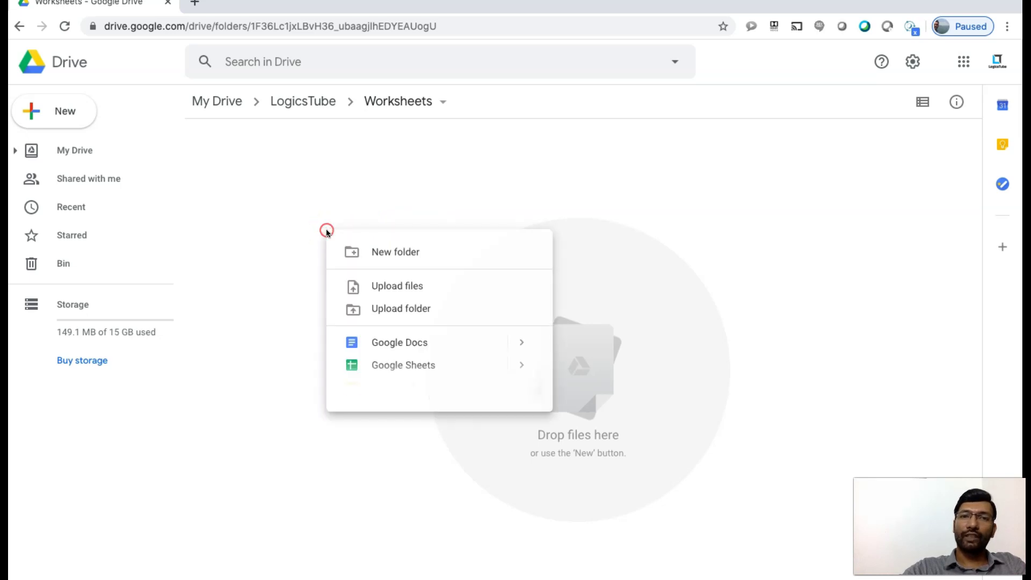
mouse_move(525, 368)
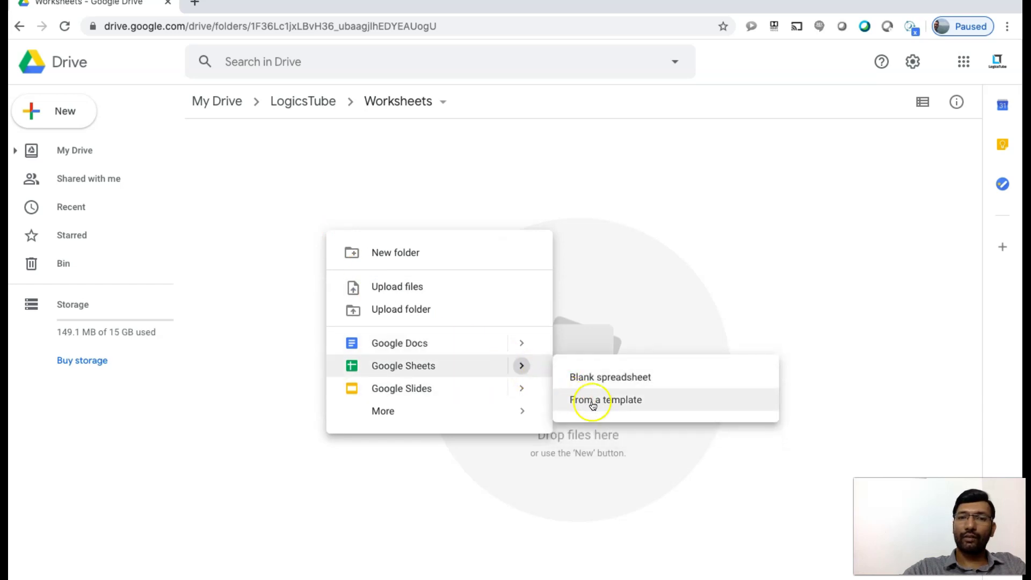
left_click(593, 404)
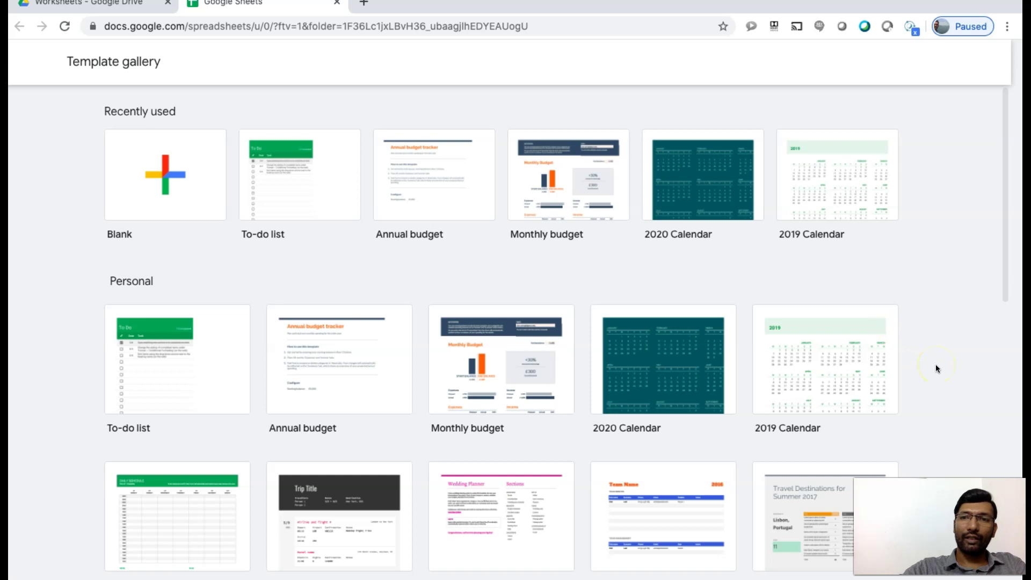
Scroll the template gallery to Project management and pick the Project timeline template.
left_click_drag(1003, 246, 1019, 556)
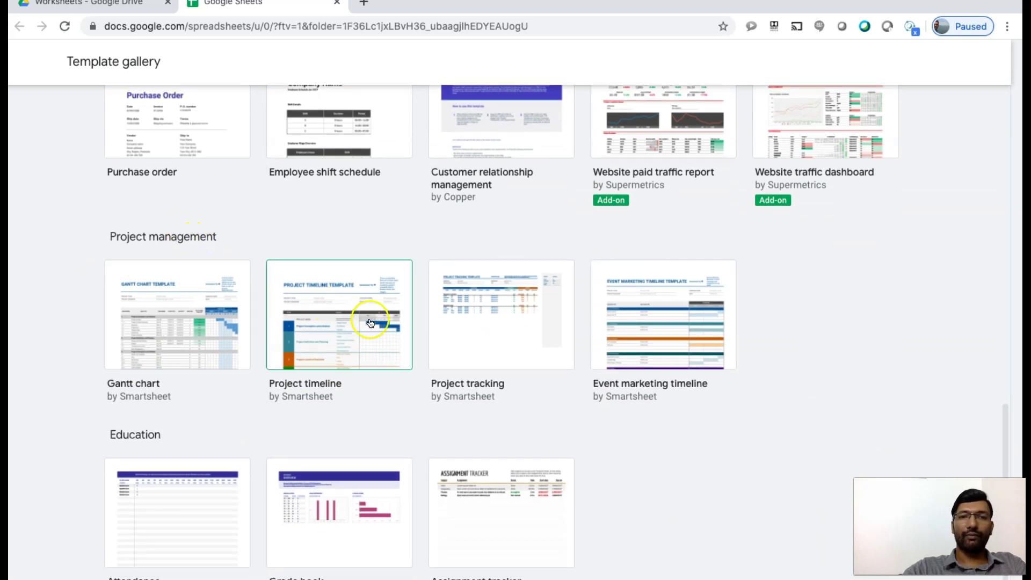
left_click(310, 402)
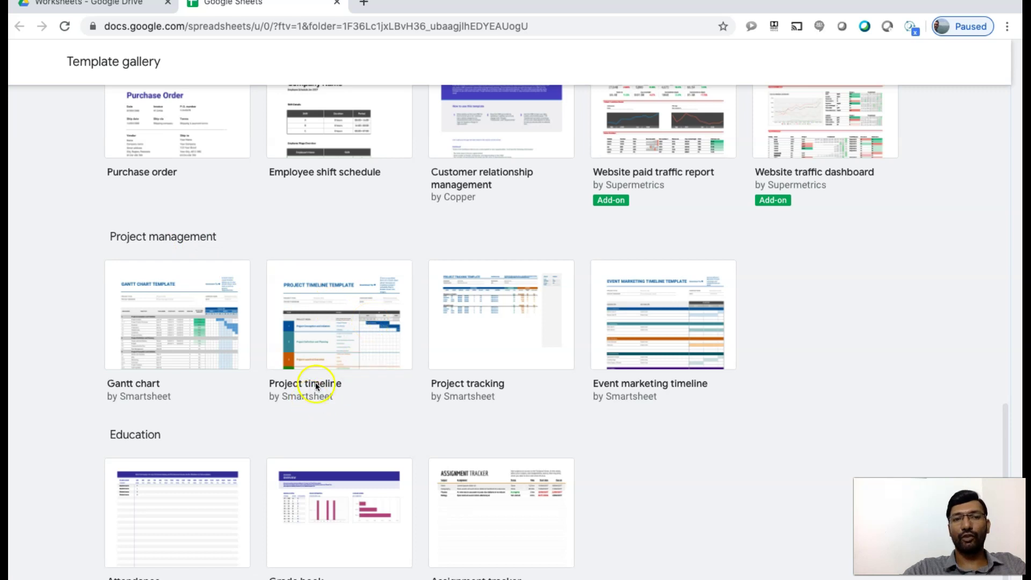
left_click(347, 365)
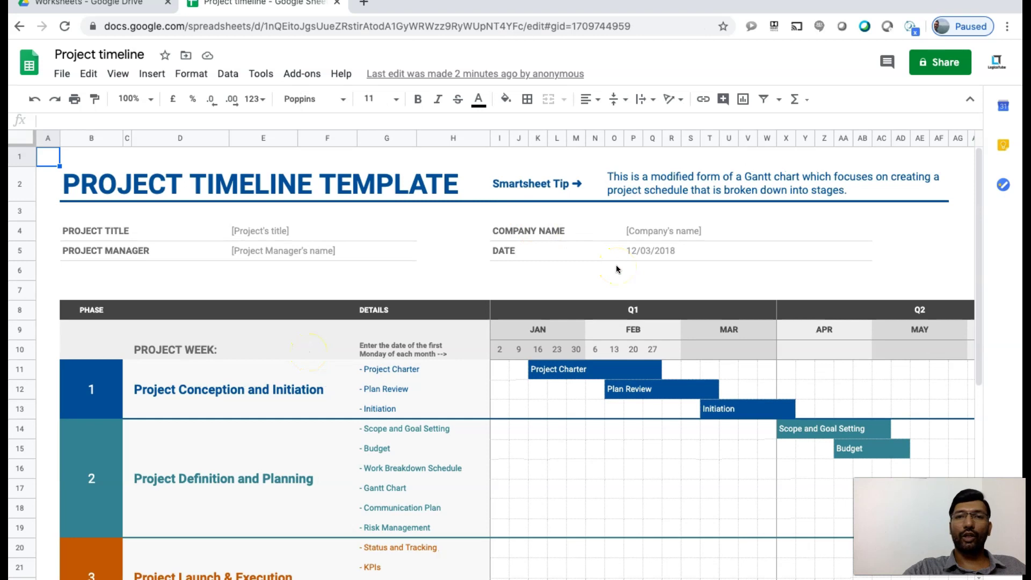
Insert 'Hawking Logo.PNG' from the computer as an image over the cells.
left_click(154, 77)
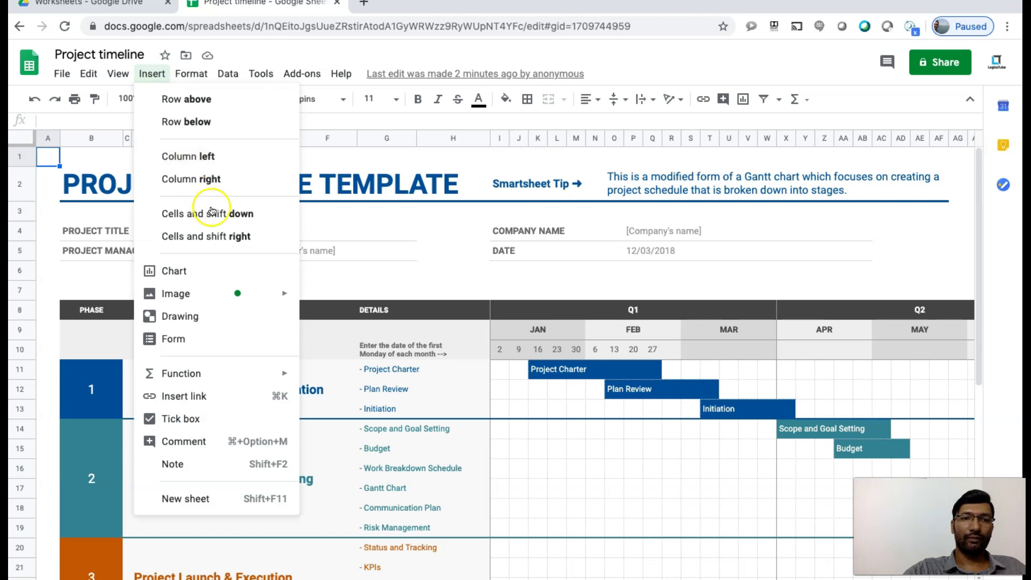
mouse_move(281, 294)
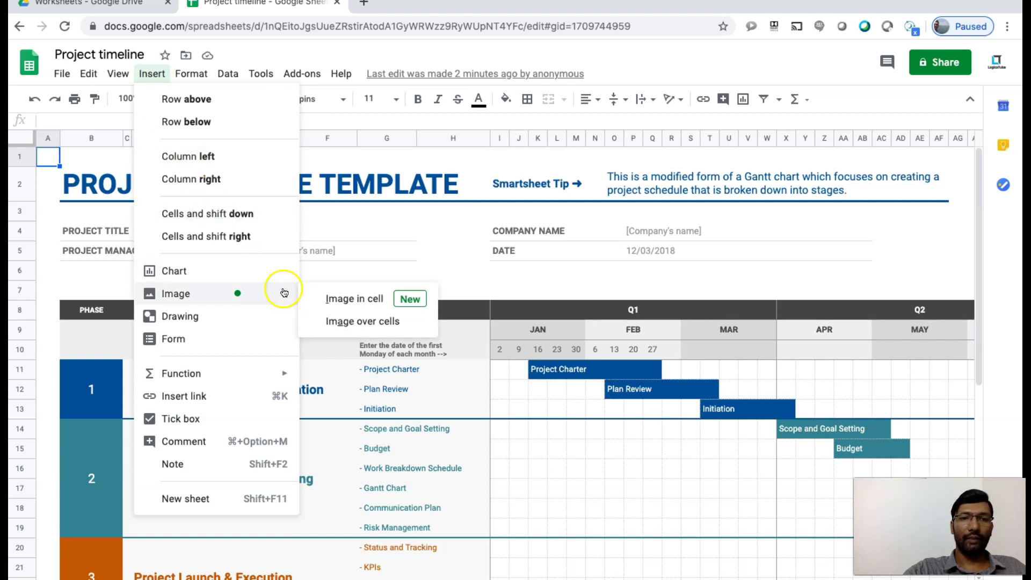
left_click(372, 324)
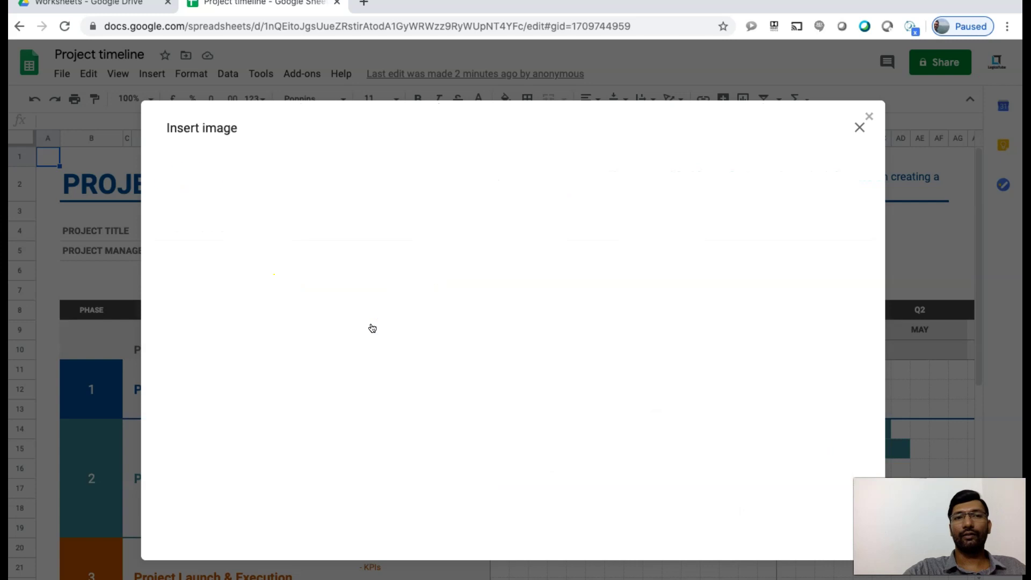
left_click(529, 426)
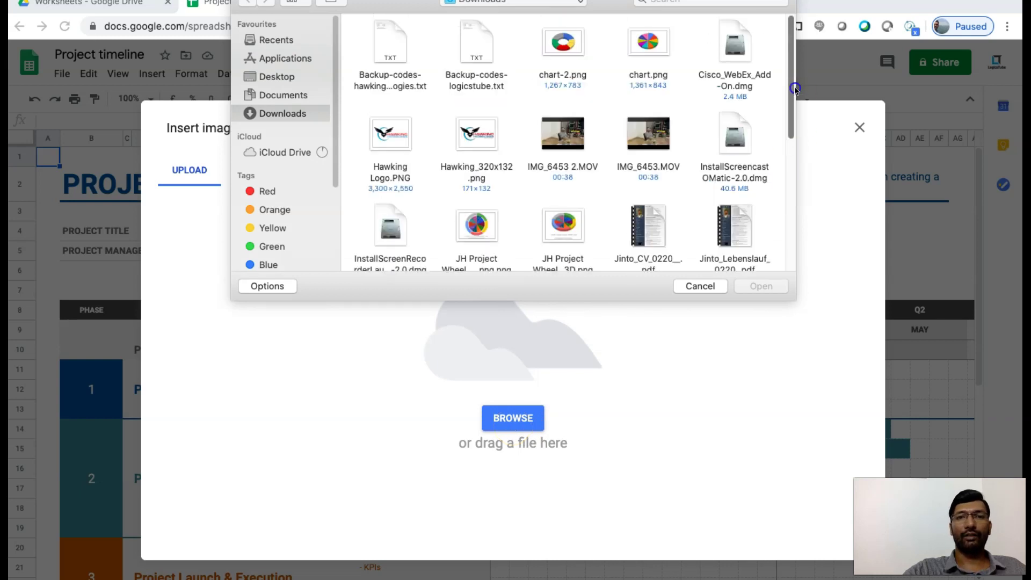
left_click(377, 143)
left_click(777, 292)
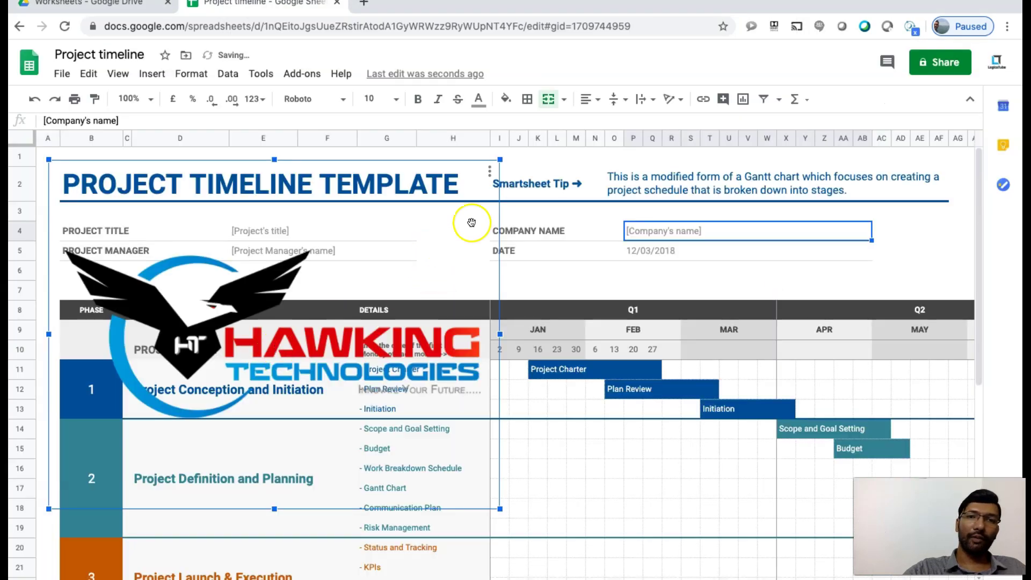
Shrink the logo and place it beside the company name and date in the header.
left_click_drag(504, 164, 938, 252)
left_click(938, 428)
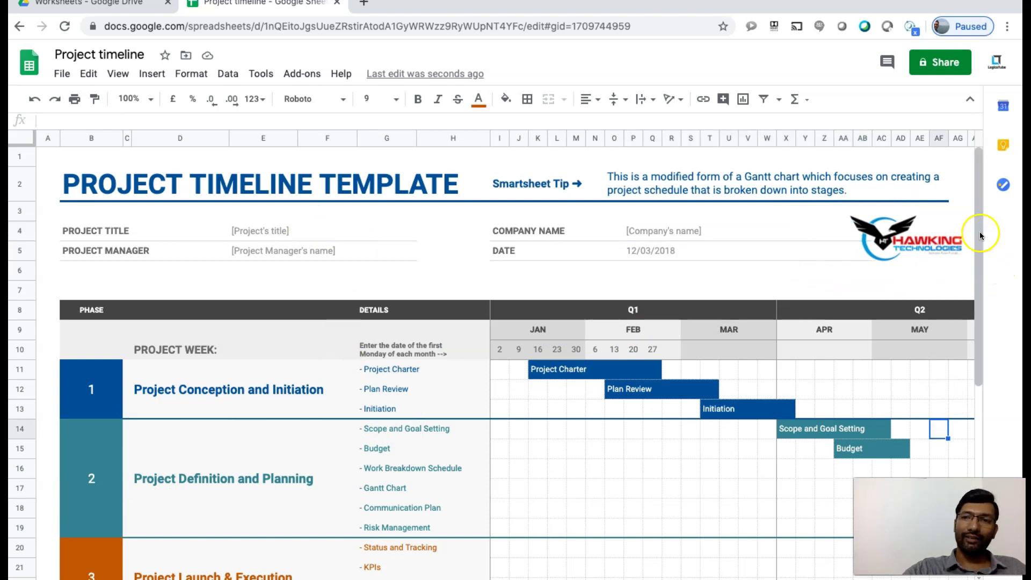
left_click_drag(977, 243, 974, 330)
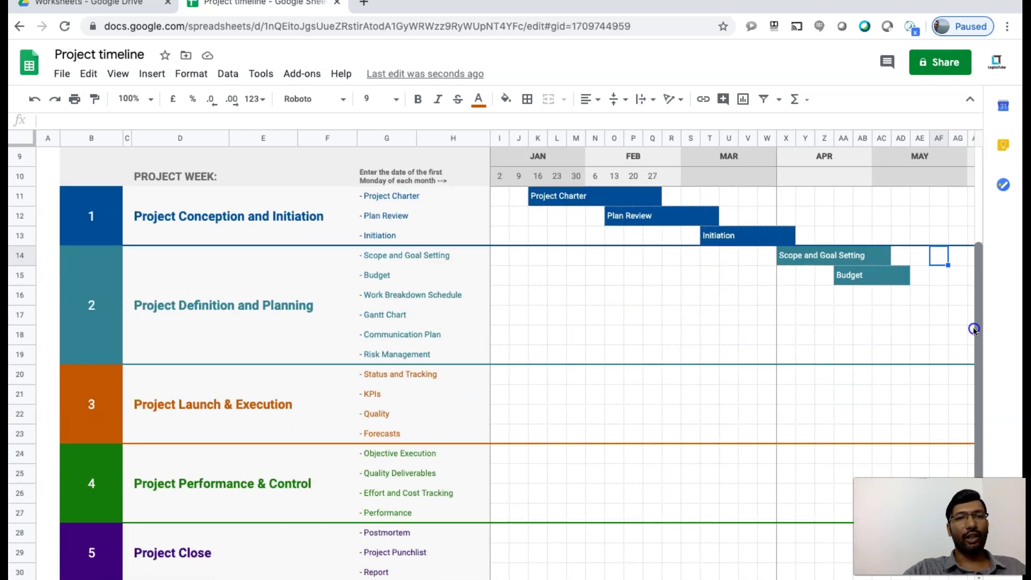
mouse_move(974, 329)
left_mouse_down()
mouse_move(976, 314)
mouse_move(975, 328)
left_mouse_up()
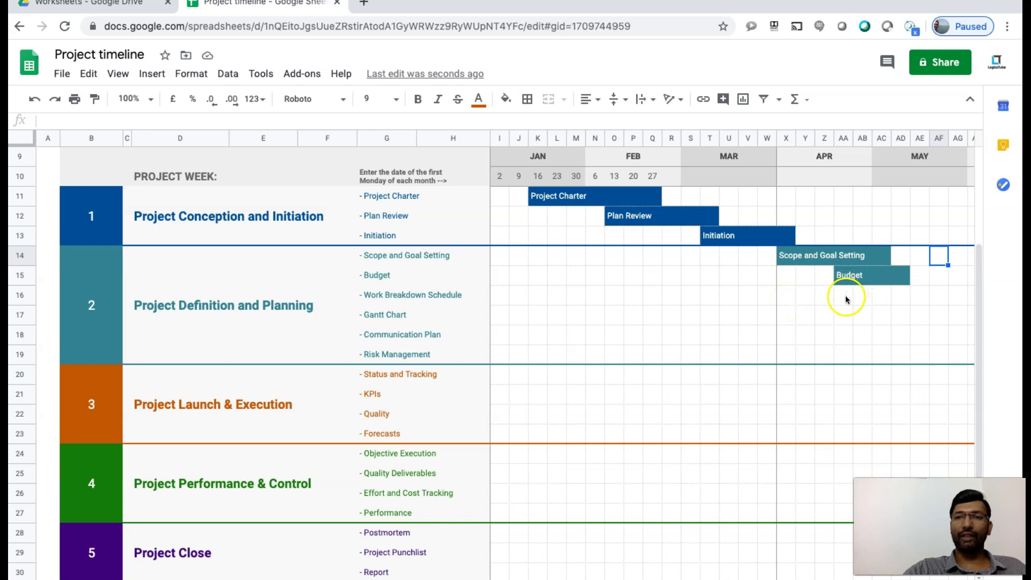
Fill cells AA16:AE16, just after the Budget bar, with blue.
left_click_drag(847, 299, 926, 294)
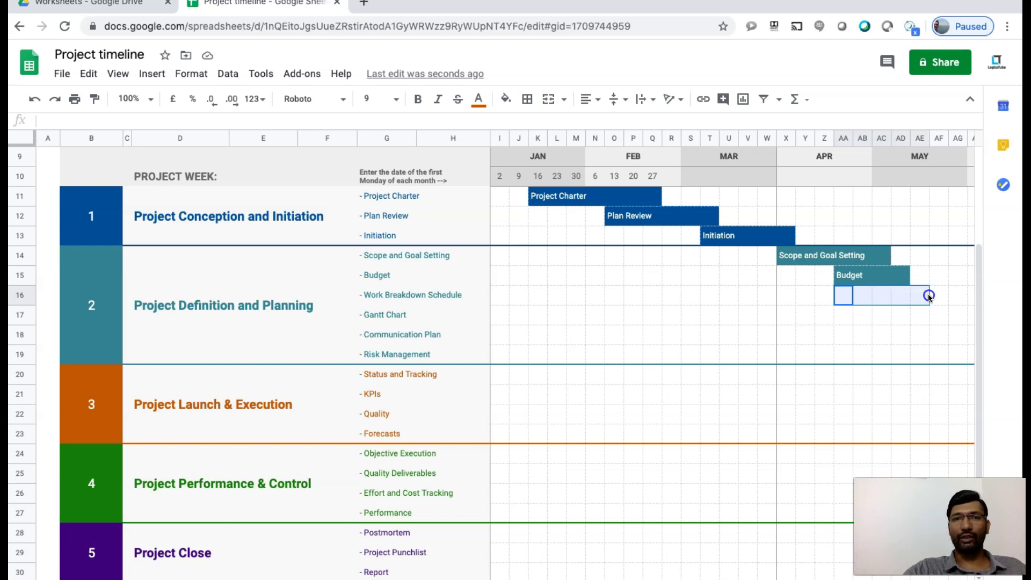
left_click(507, 101)
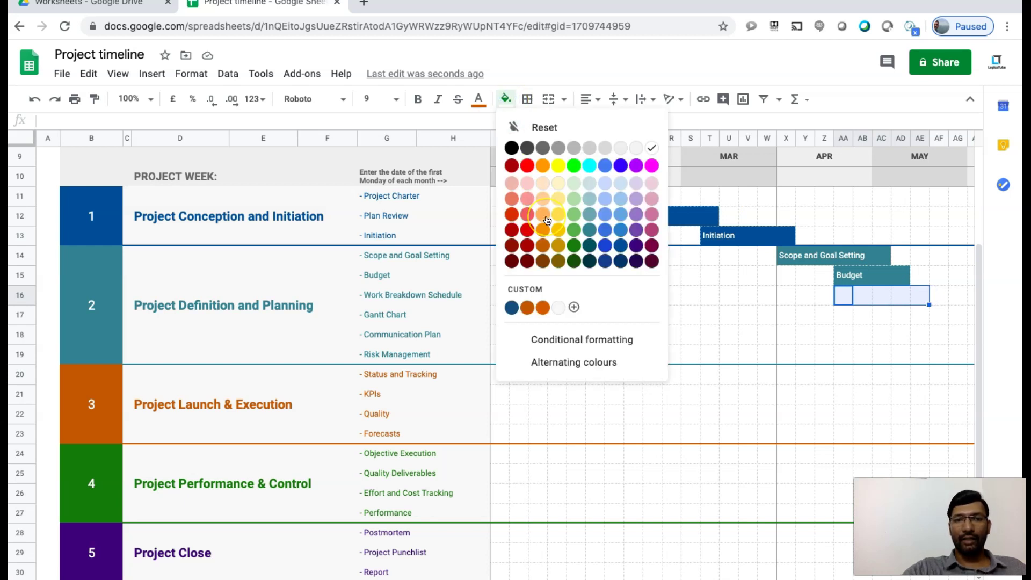
left_click(608, 231)
left_click(863, 316)
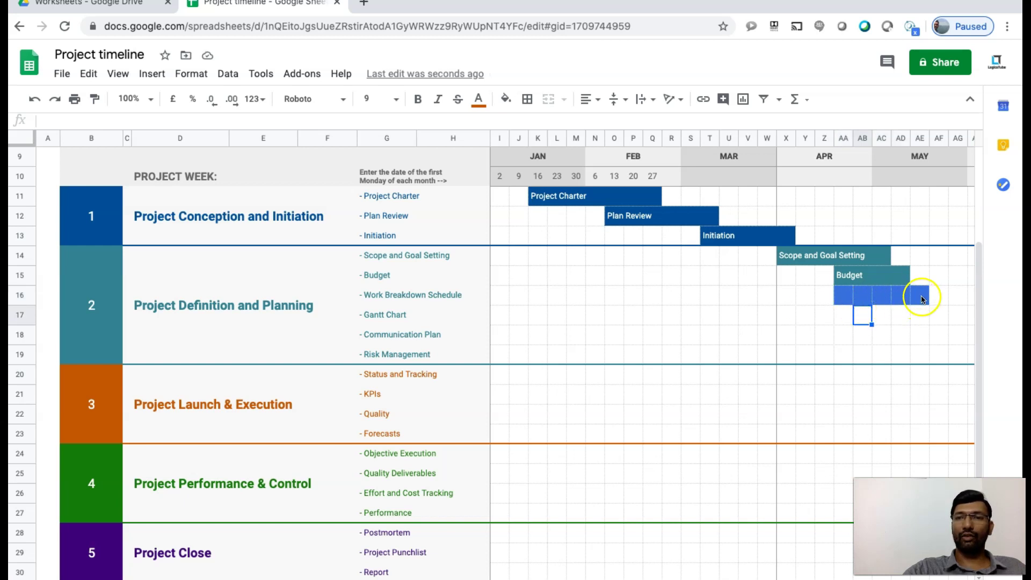
Merge the blue row 16 cells into one bar labelled 'WBS'.
left_click_drag(844, 295, 917, 301)
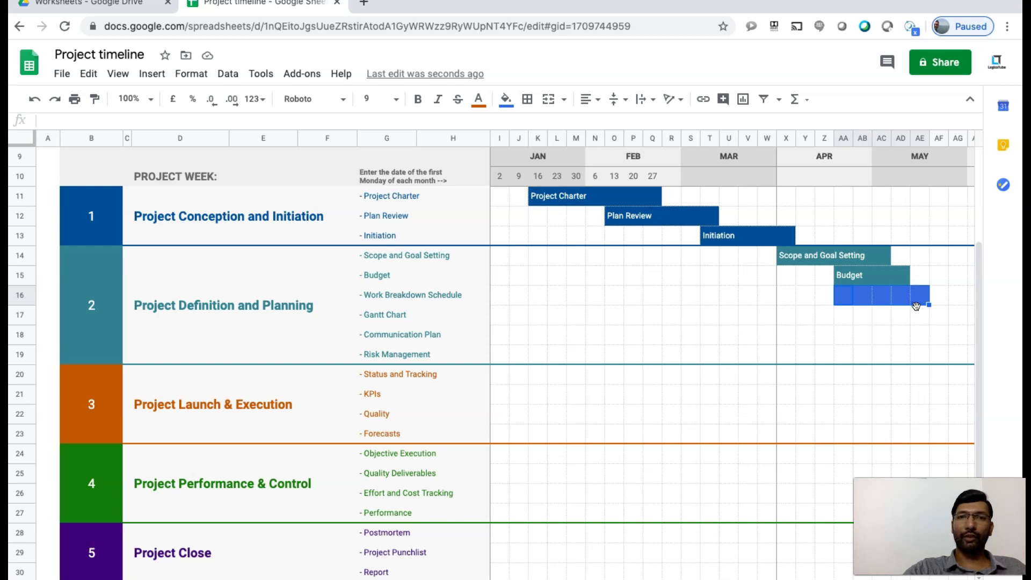
left_click(547, 101)
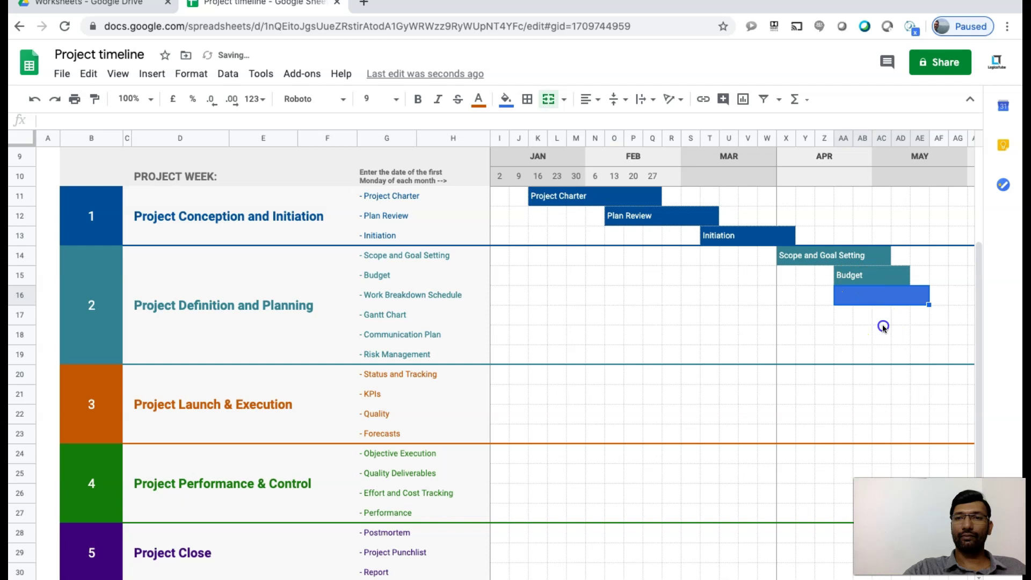
left_click(880, 299)
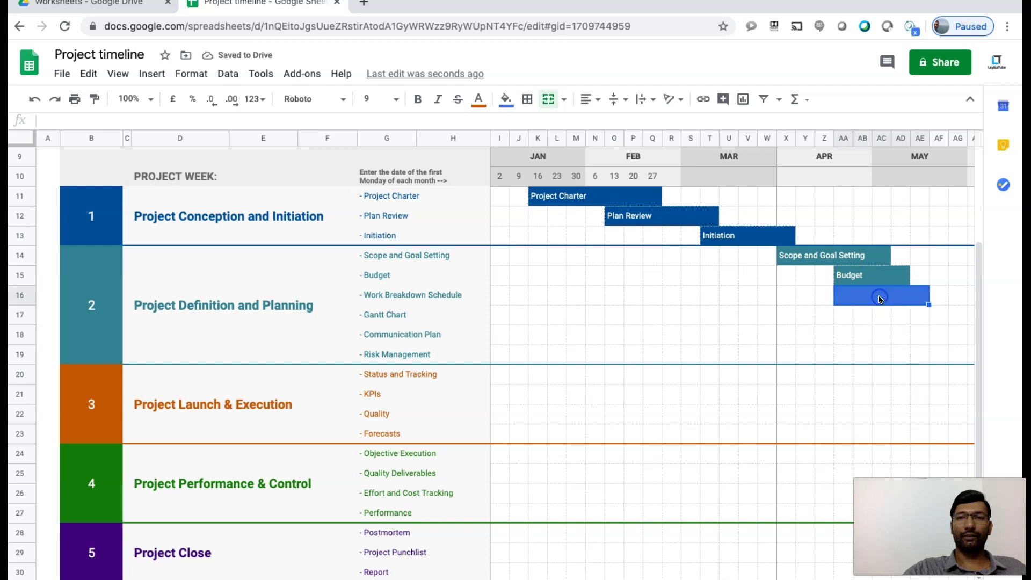
left_click(881, 299)
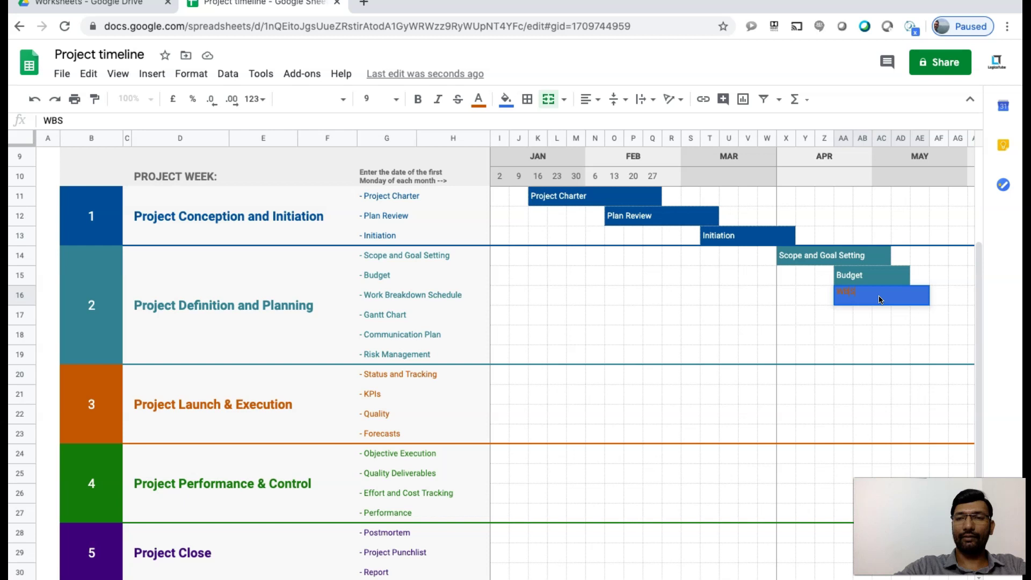
left_click(879, 299)
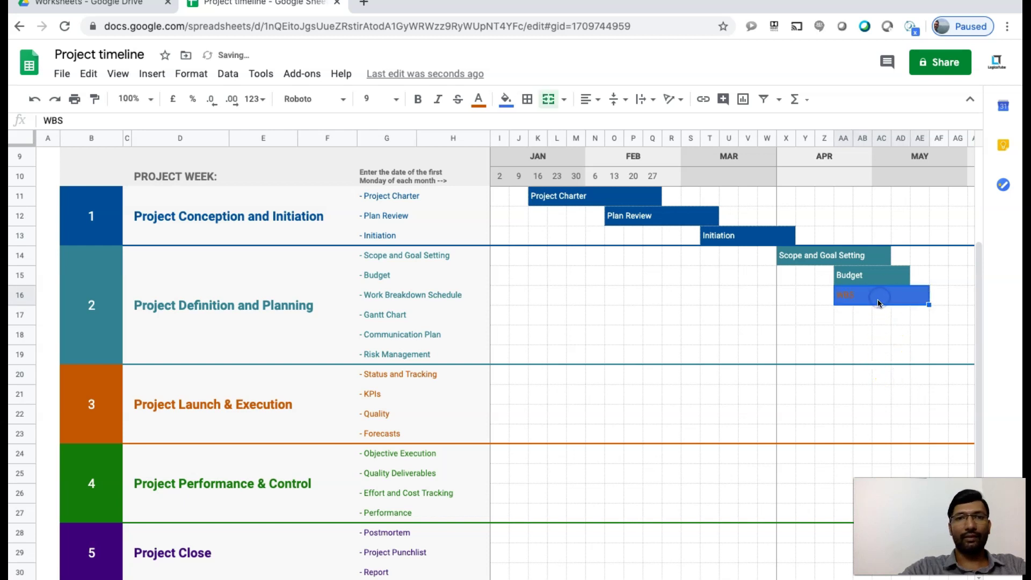
Centre the WBS label horizontally and vertically and make its text white.
left_click(594, 100)
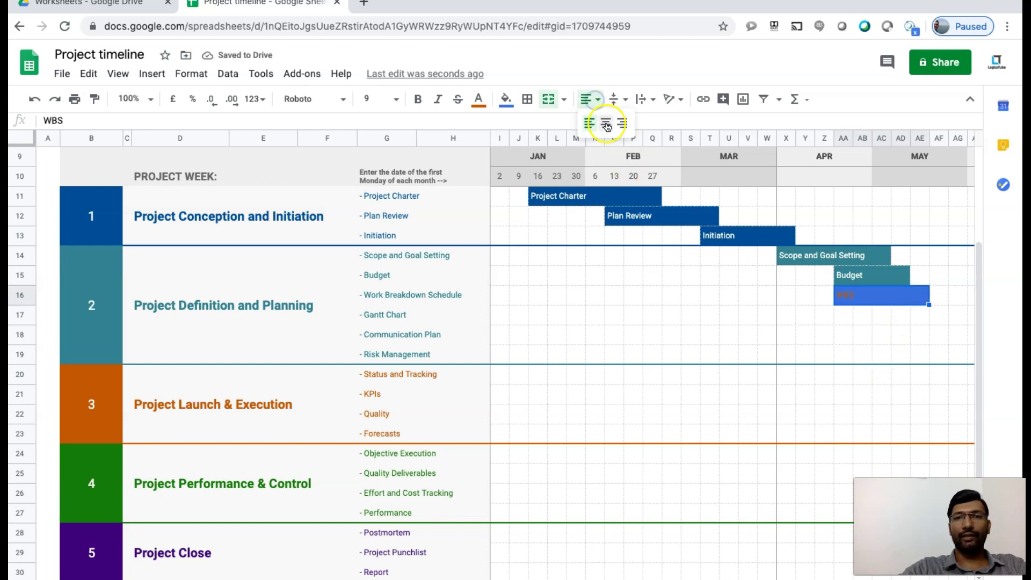
left_click(606, 123)
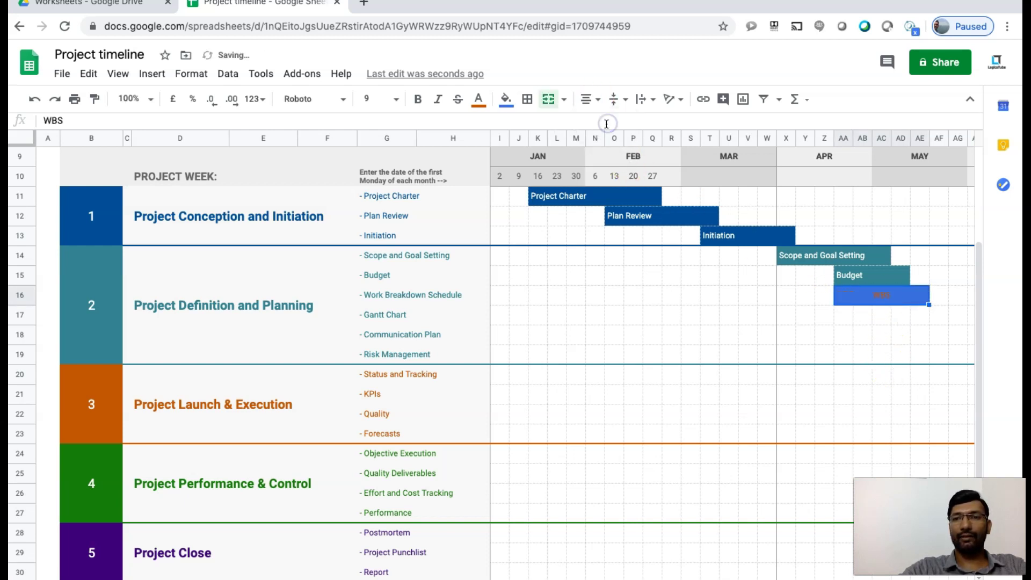
left_click(616, 99)
left_click(634, 124)
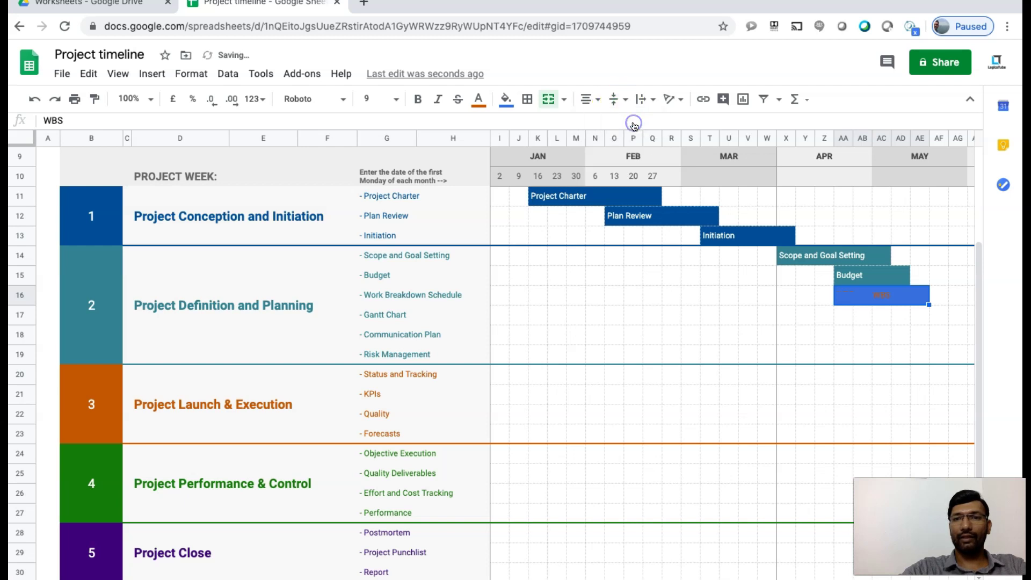
left_click(479, 99)
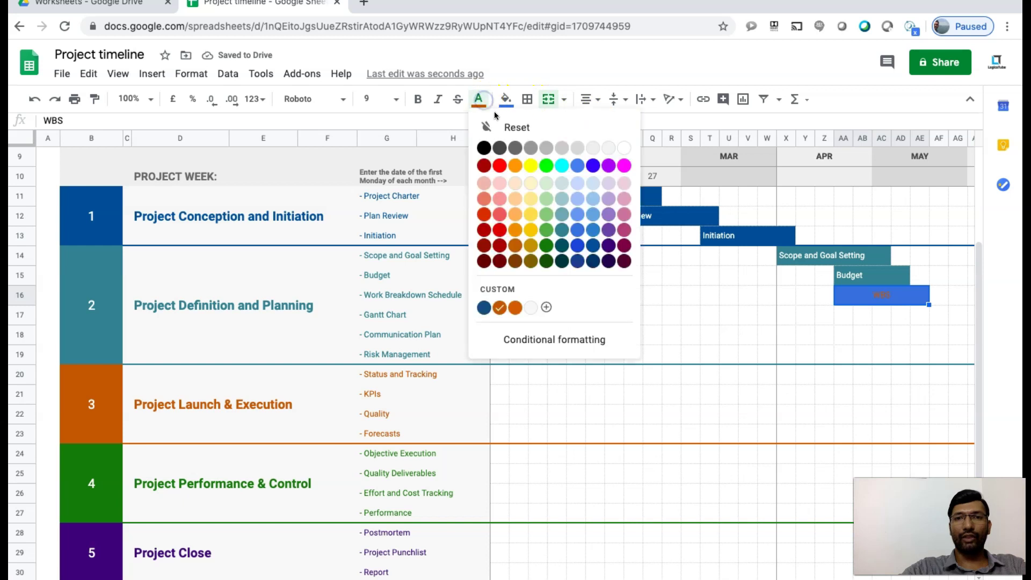
left_click(625, 150)
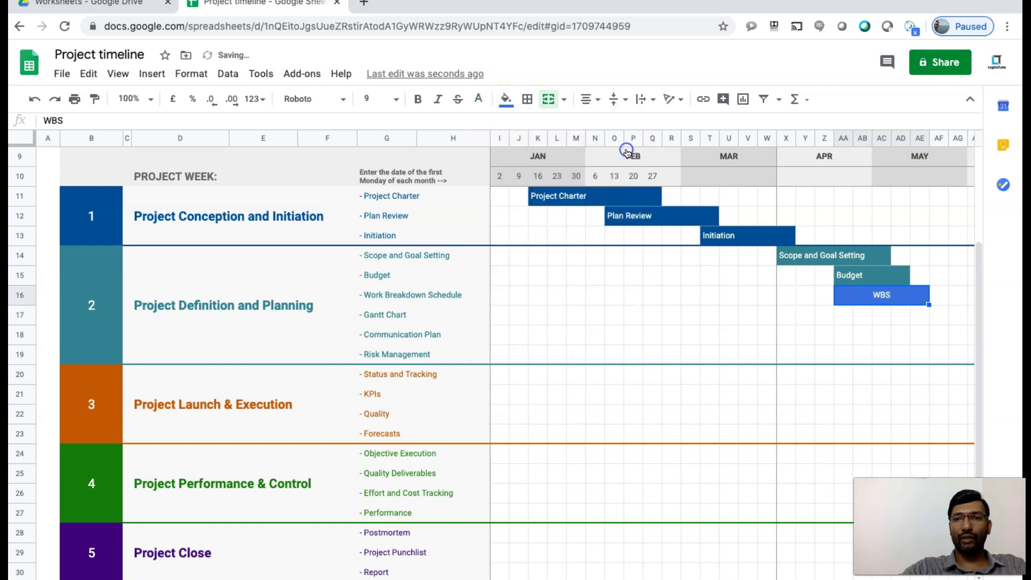
left_click(881, 316)
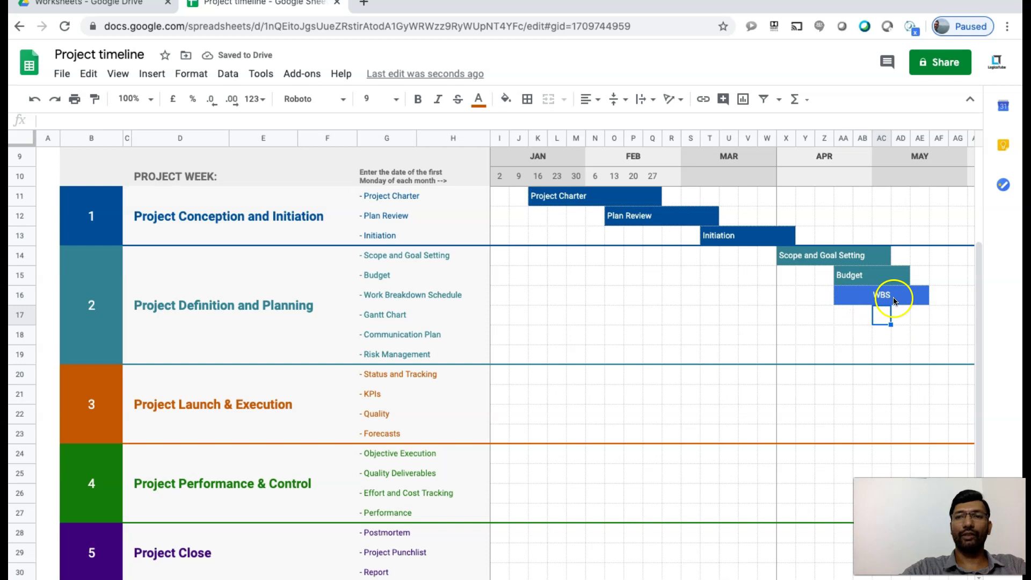
left_click(919, 316)
left_click(939, 335)
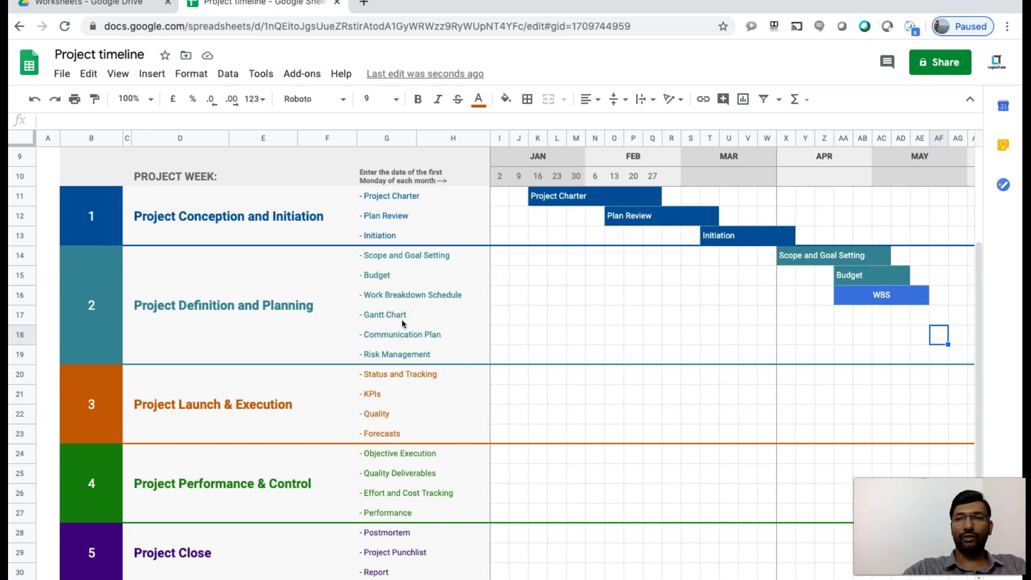
Fill cells AF17:AI17 yellow and merge them into one bar.
scroll(645, 317, "right", 2)
left_click_drag(843, 316, 896, 318)
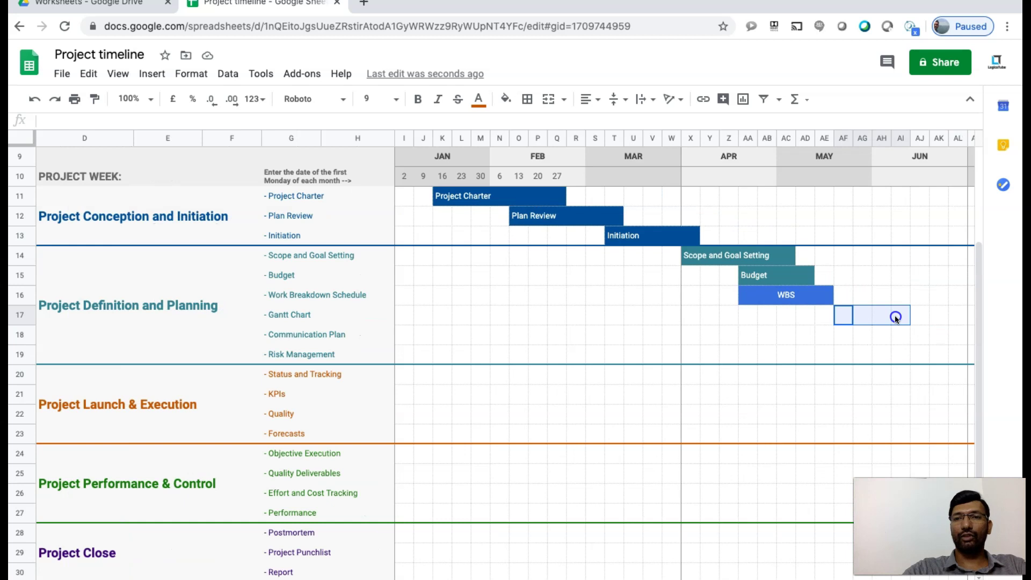
left_click(505, 99)
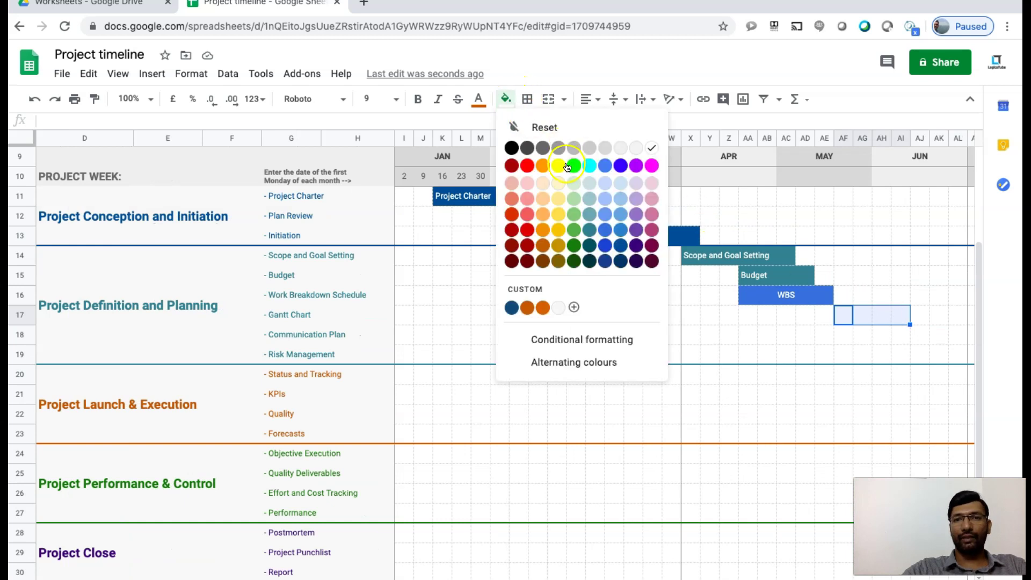
left_click(559, 166)
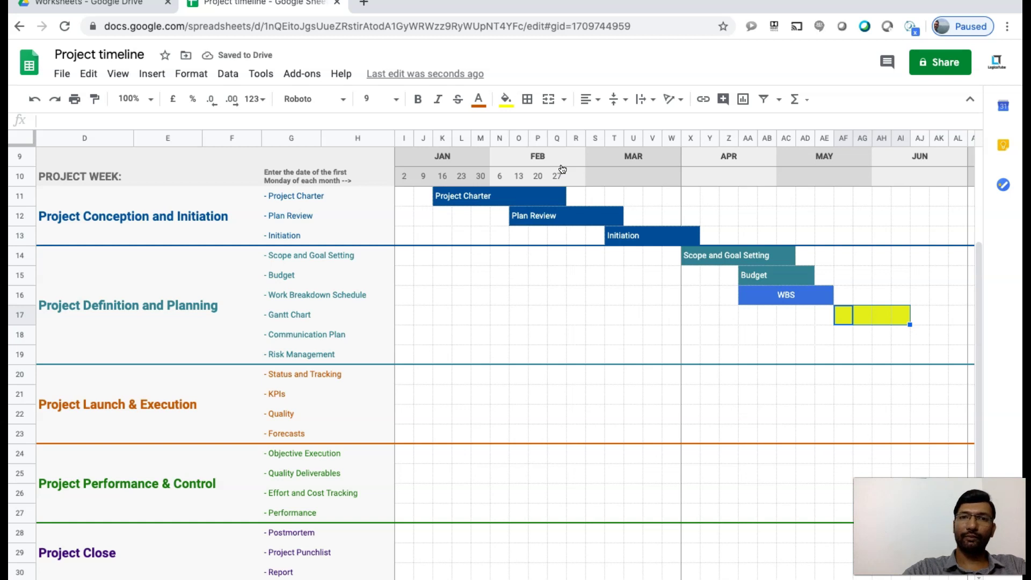
left_click(551, 106)
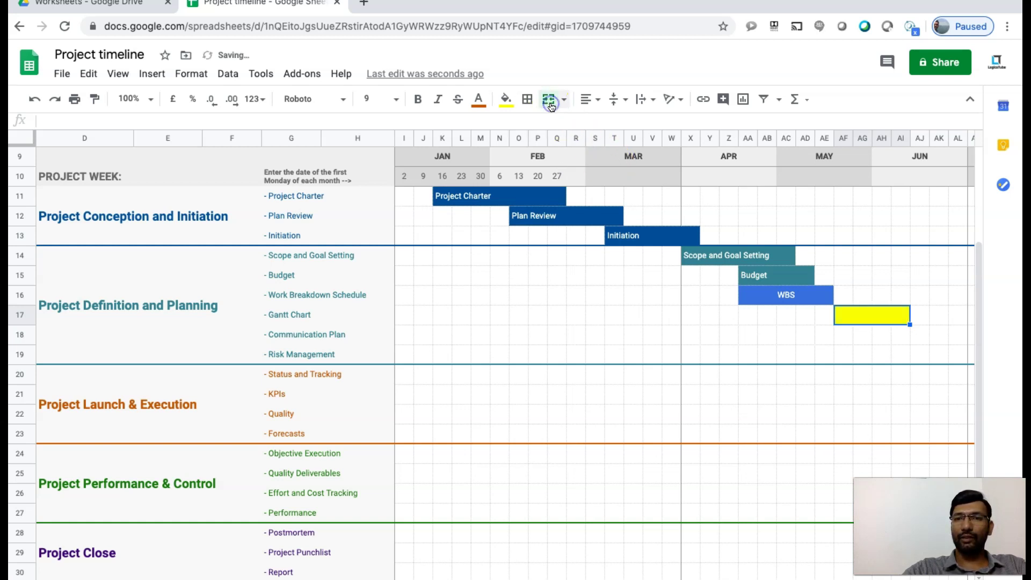
Label the yellow bar 'Gantt Chart'.
double_click(865, 313)
type("Gantt Chart")
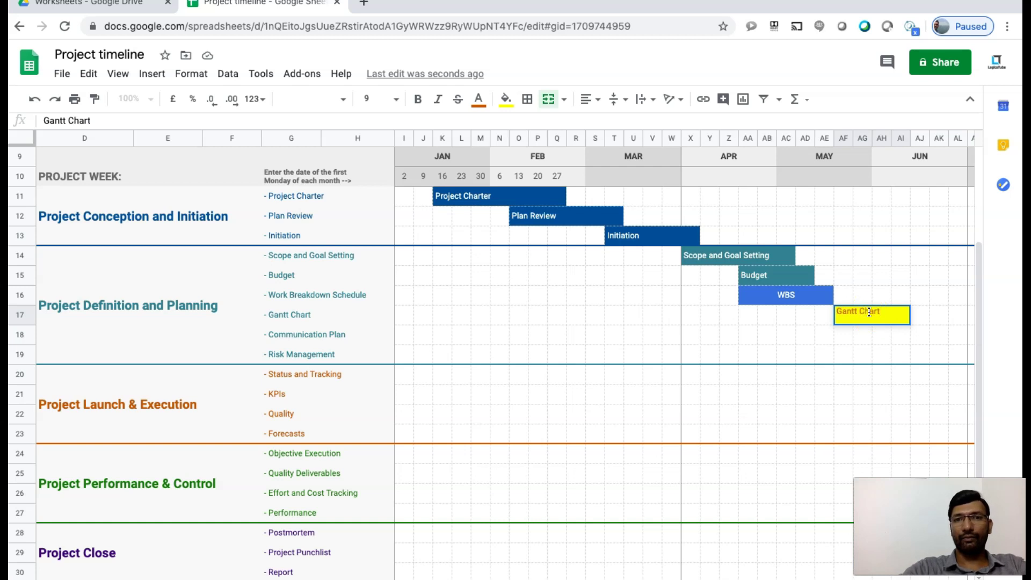
left_click(863, 368)
left_click(859, 314)
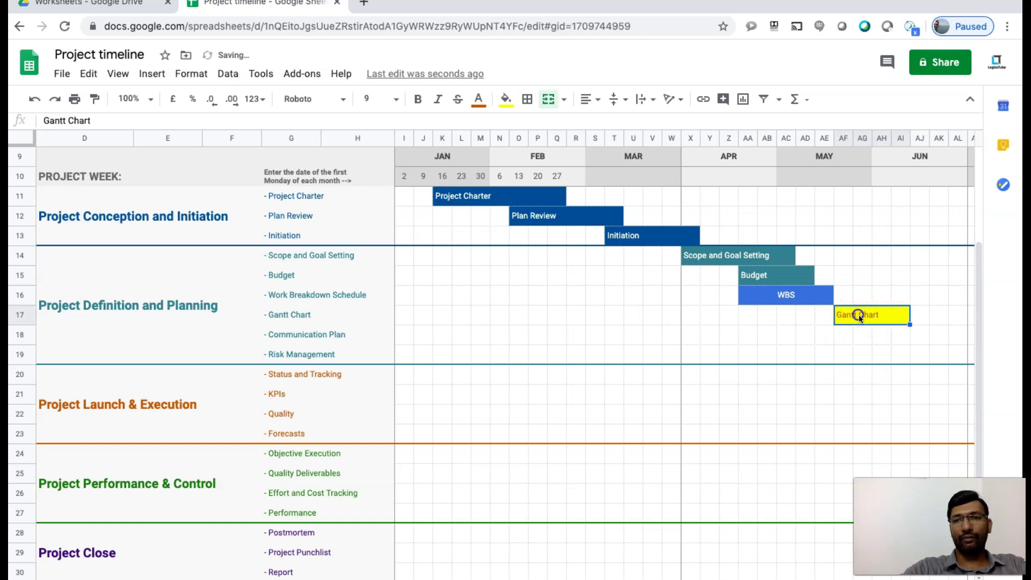
left_click(494, 118)
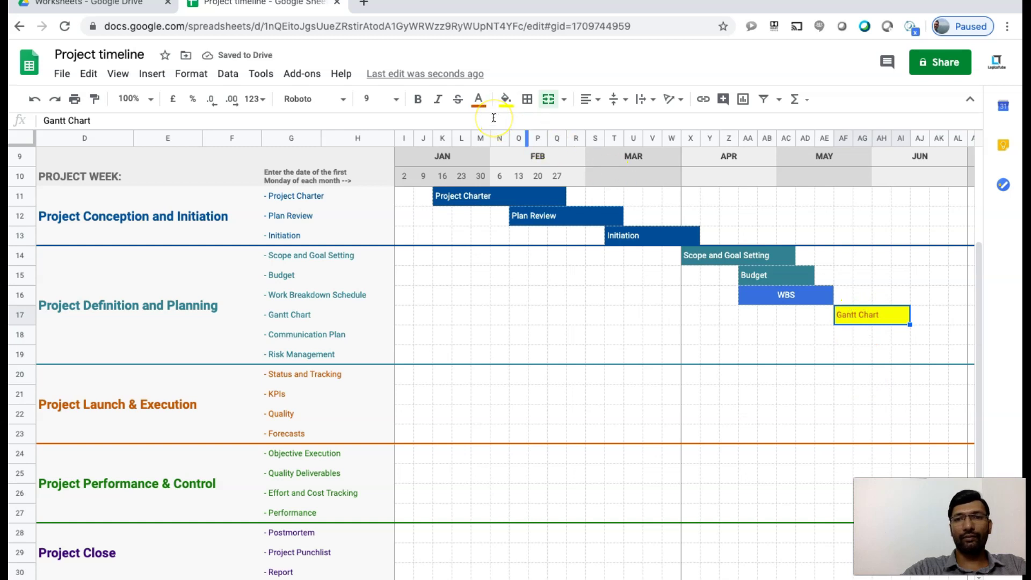
Make the Gantt Chart text red and bold, centred horizontally and vertically.
left_click(480, 101)
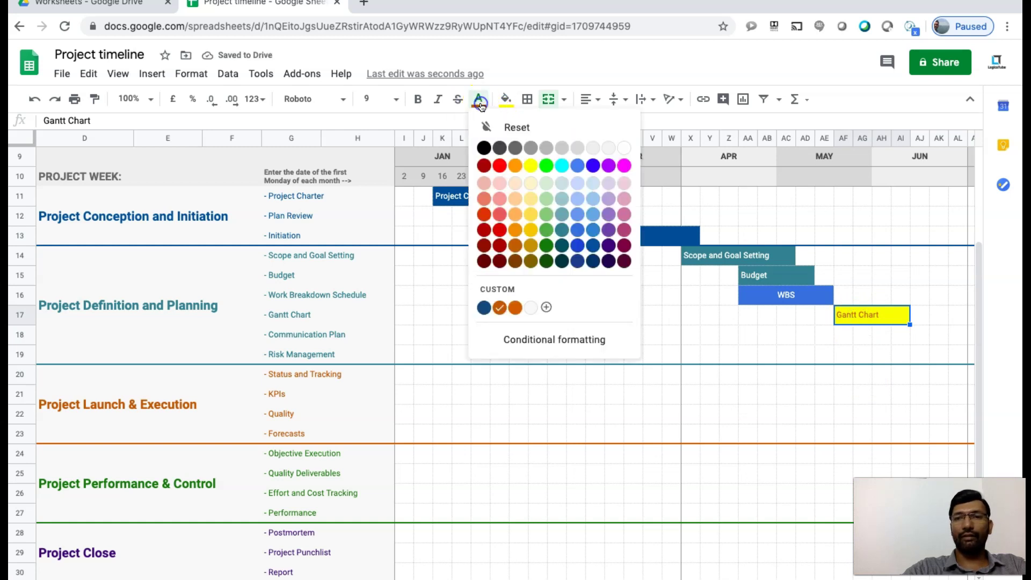
left_click(500, 163)
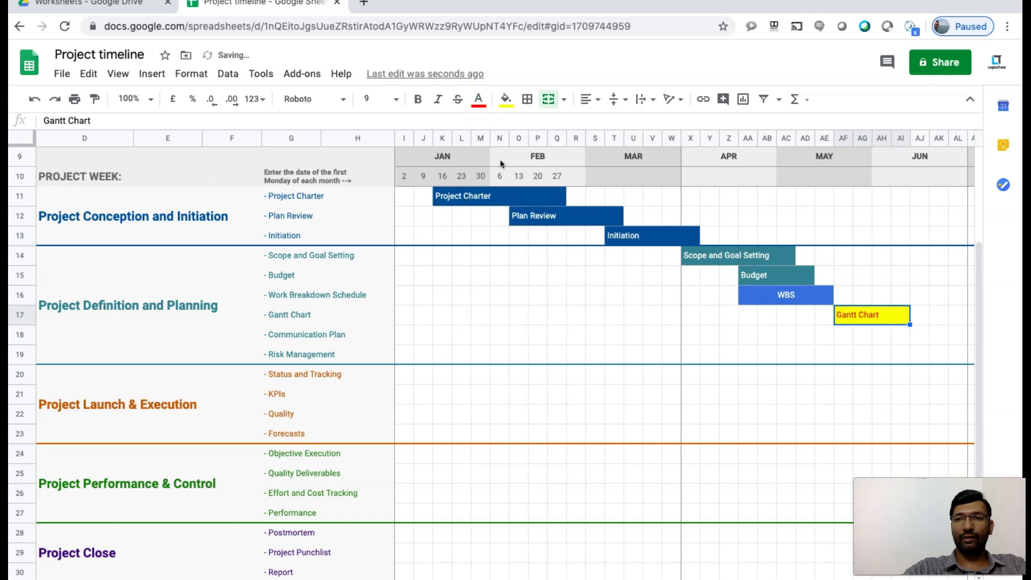
left_click(417, 106)
left_click(586, 105)
left_click(606, 123)
left_click(622, 105)
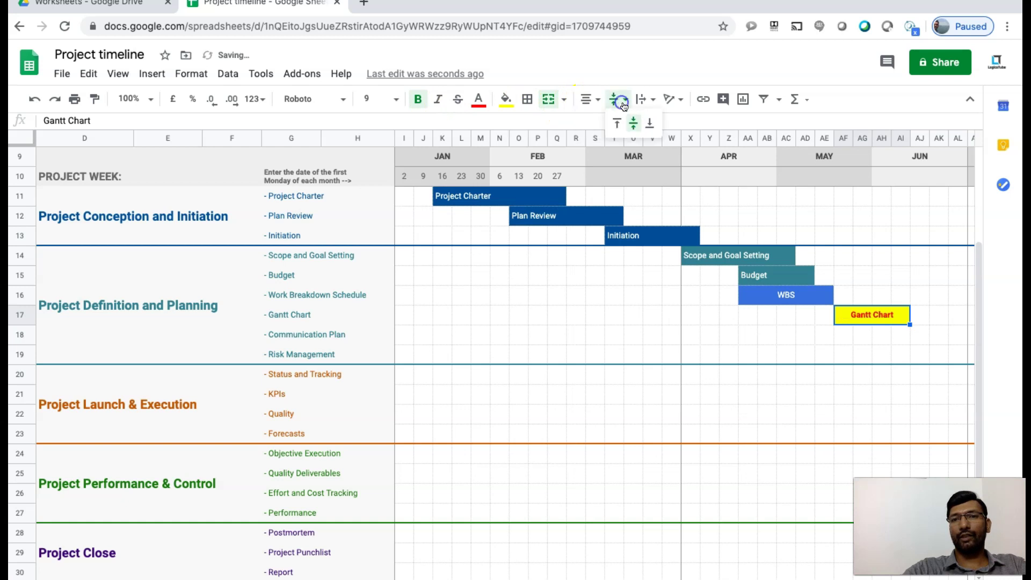
left_click(633, 123)
left_click(911, 351)
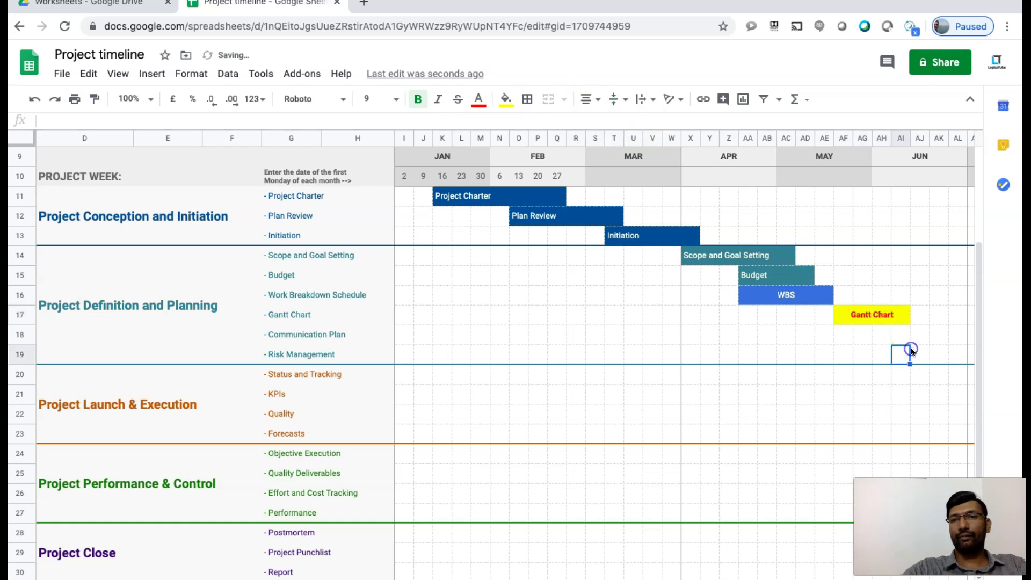